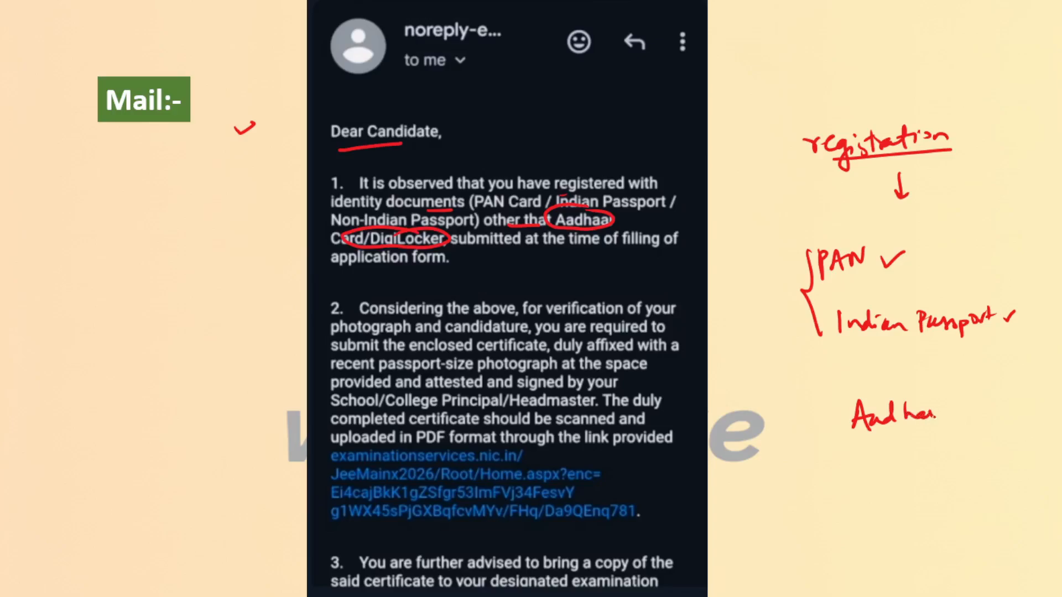
Step: Cross and bracket Aadhaar, write a boxed, underlined PVC note, and tick the Mail heading
{"action": "mouse_move", "coordinate": [953, 406]}
{"action": "left_mouse_down"}
{"action": "mouse_move", "coordinate": [972, 419]}
{"action": "mouse_move", "coordinate": [952, 422]}
{"action": "left_mouse_up"}
{"action": "mouse_move", "coordinate": [841, 395]}
{"action": "left_mouse_down"}
{"action": "mouse_move", "coordinate": [843, 457]}
{"action": "mouse_move", "coordinate": [843, 437]}
{"action": "left_mouse_up"}
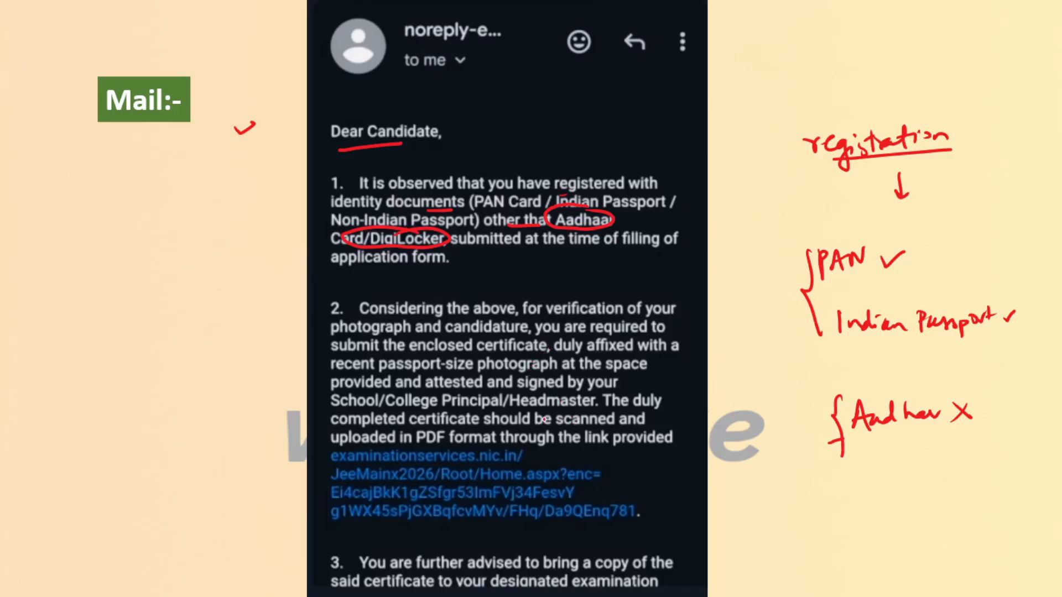
{"action": "left_click_drag", "start_coordinate": [791, 496], "coordinate": [795, 504]}
{"action": "left_click_drag", "start_coordinate": [816, 494], "coordinate": [832, 501]}
{"action": "left_click_drag", "start_coordinate": [853, 495], "coordinate": [854, 514]}
{"action": "mouse_move", "coordinate": [761, 483]}
{"action": "left_mouse_down"}
{"action": "mouse_move", "coordinate": [872, 520]}
{"action": "mouse_move", "coordinate": [846, 523]}
{"action": "mouse_move", "coordinate": [879, 526]}
{"action": "left_mouse_up"}
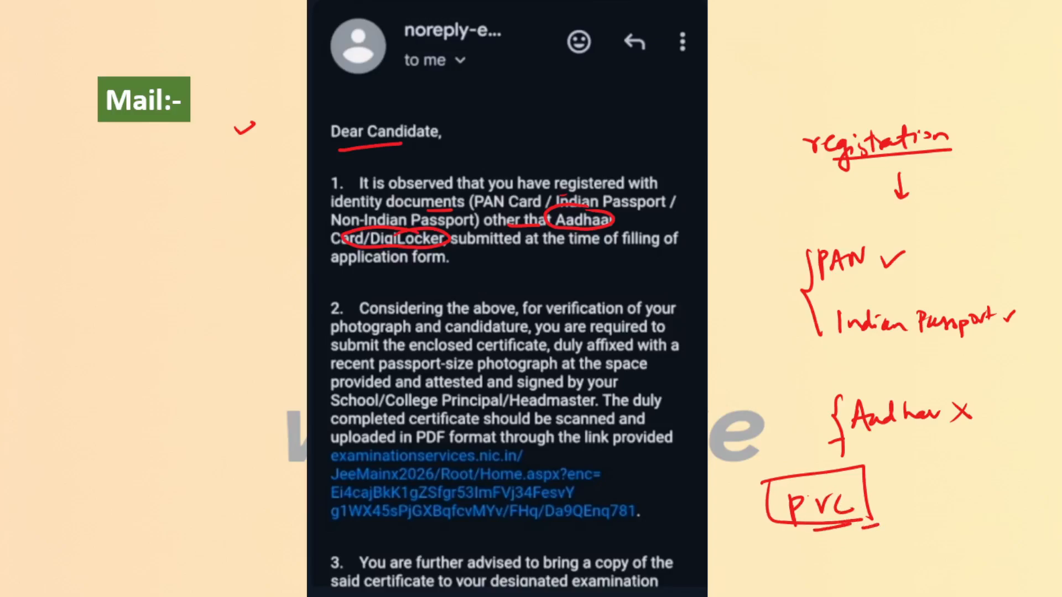
{"action": "left_click_drag", "start_coordinate": [86, 144], "coordinate": [120, 132]}
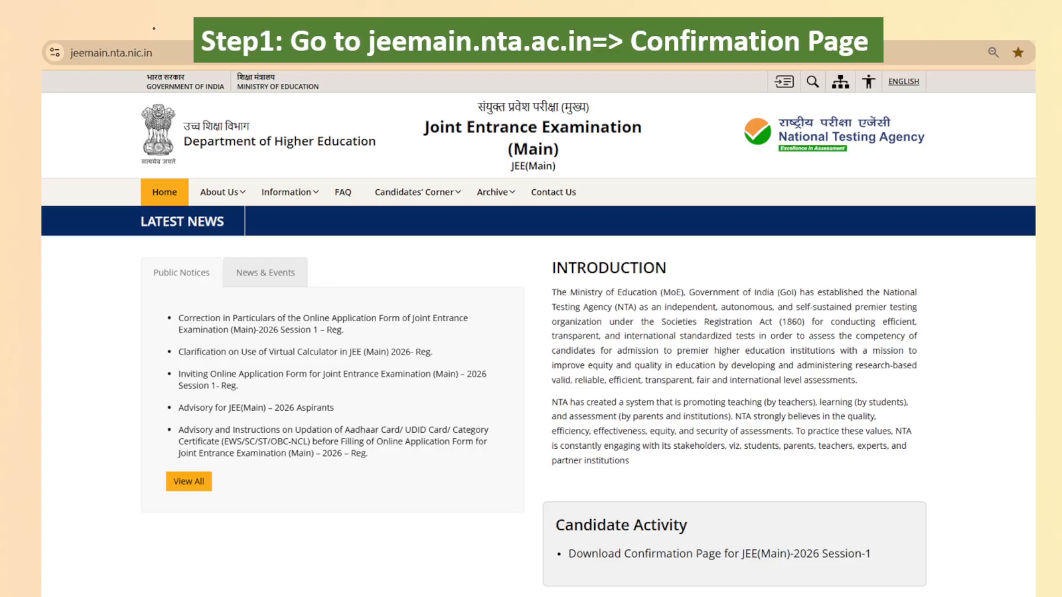
Step: Tick the Step1 banner, circle jeemain.nta.ac.in, and handwrite an underlined 'jee main' by the logo
{"action": "left_click_drag", "start_coordinate": [153, 28], "coordinate": [210, 8]}
{"action": "mouse_move", "coordinate": [413, 69]}
{"action": "left_mouse_down"}
{"action": "mouse_move", "coordinate": [549, 60]}
{"action": "mouse_move", "coordinate": [598, 37]}
{"action": "mouse_move", "coordinate": [504, 17]}
{"action": "mouse_move", "coordinate": [376, 17]}
{"action": "mouse_move", "coordinate": [412, 71]}
{"action": "mouse_move", "coordinate": [451, 64]}
{"action": "left_mouse_up"}
{"action": "left_click_drag", "start_coordinate": [681, 64], "coordinate": [700, 64]}
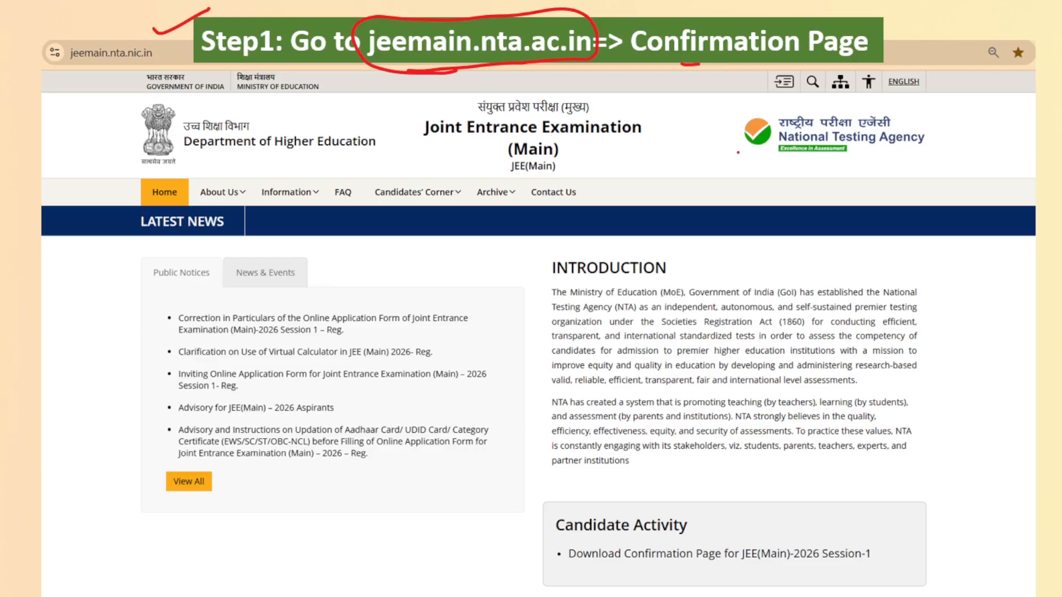
{"action": "left_click_drag", "start_coordinate": [763, 168], "coordinate": [757, 198]}
{"action": "mouse_move", "coordinate": [771, 182]}
{"action": "left_mouse_down"}
{"action": "mouse_move", "coordinate": [869, 183]}
{"action": "mouse_move", "coordinate": [857, 194]}
{"action": "left_mouse_up"}
{"action": "left_click_drag", "start_coordinate": [855, 160], "coordinate": [859, 166]}
{"action": "left_click_drag", "start_coordinate": [795, 209], "coordinate": [869, 205]}
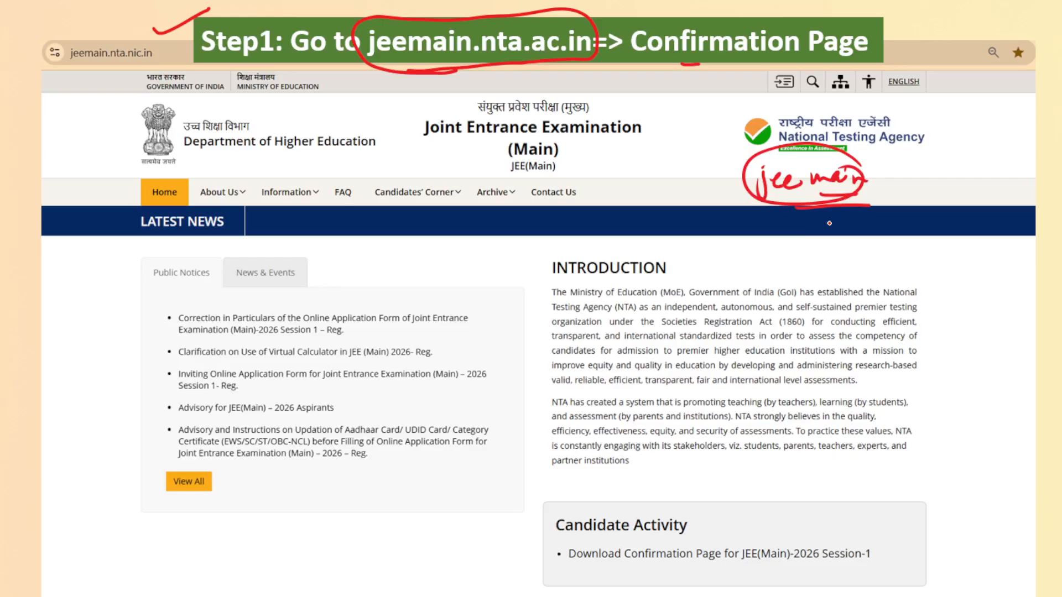
Step: Tick the JEE (Main) title and mark the Candidate Activity 2026 Session-1 Download Confirmation Page entry
{"action": "left_click_drag", "start_coordinate": [463, 169], "coordinate": [514, 153]}
{"action": "mouse_move", "coordinate": [630, 483]}
{"action": "left_mouse_down"}
{"action": "mouse_move", "coordinate": [631, 525]}
{"action": "mouse_move", "coordinate": [646, 512]}
{"action": "left_mouse_up"}
{"action": "mouse_move", "coordinate": [561, 542]}
{"action": "left_mouse_down"}
{"action": "mouse_move", "coordinate": [829, 526]}
{"action": "mouse_move", "coordinate": [888, 563]}
{"action": "left_mouse_up"}
{"action": "mouse_move", "coordinate": [548, 540]}
{"action": "left_mouse_down"}
{"action": "mouse_move", "coordinate": [590, 575]}
{"action": "mouse_move", "coordinate": [886, 561]}
{"action": "left_mouse_up"}
{"action": "left_click_drag", "start_coordinate": [796, 546], "coordinate": [837, 531]}
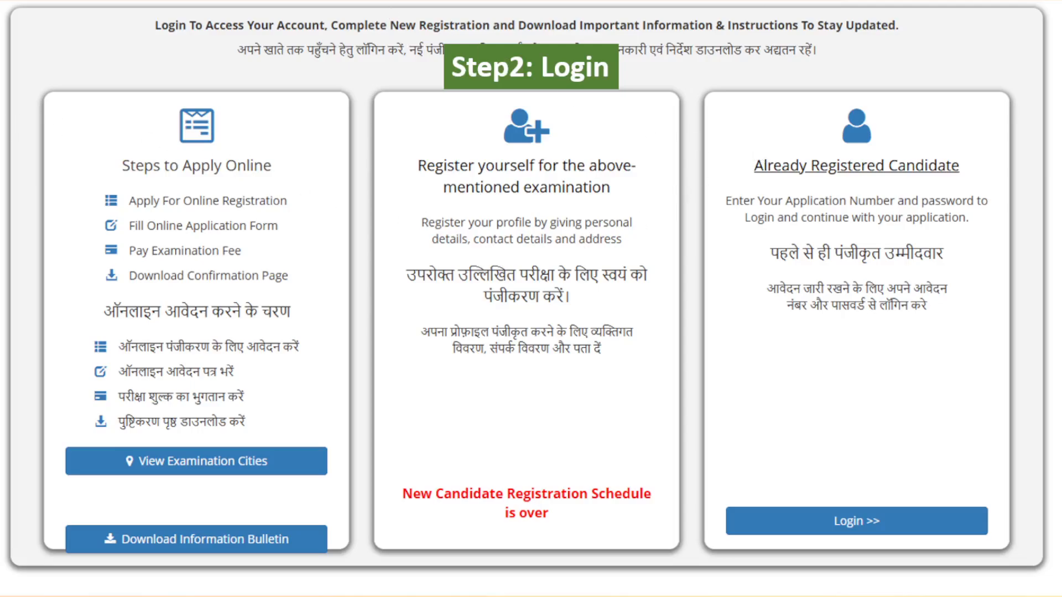
Step: Tick and box the Already Registered Candidate card and arrow its login
{"action": "left_click_drag", "start_coordinate": [622, 113], "coordinate": [674, 100]}
{"action": "left_click_drag", "start_coordinate": [710, 161], "coordinate": [748, 149]}
{"action": "mouse_move", "coordinate": [744, 188]}
{"action": "left_mouse_down"}
{"action": "mouse_move", "coordinate": [843, 148]}
{"action": "mouse_move", "coordinate": [980, 170]}
{"action": "mouse_move", "coordinate": [778, 189]}
{"action": "left_mouse_up"}
{"action": "left_click_drag", "start_coordinate": [877, 457], "coordinate": [879, 498]}
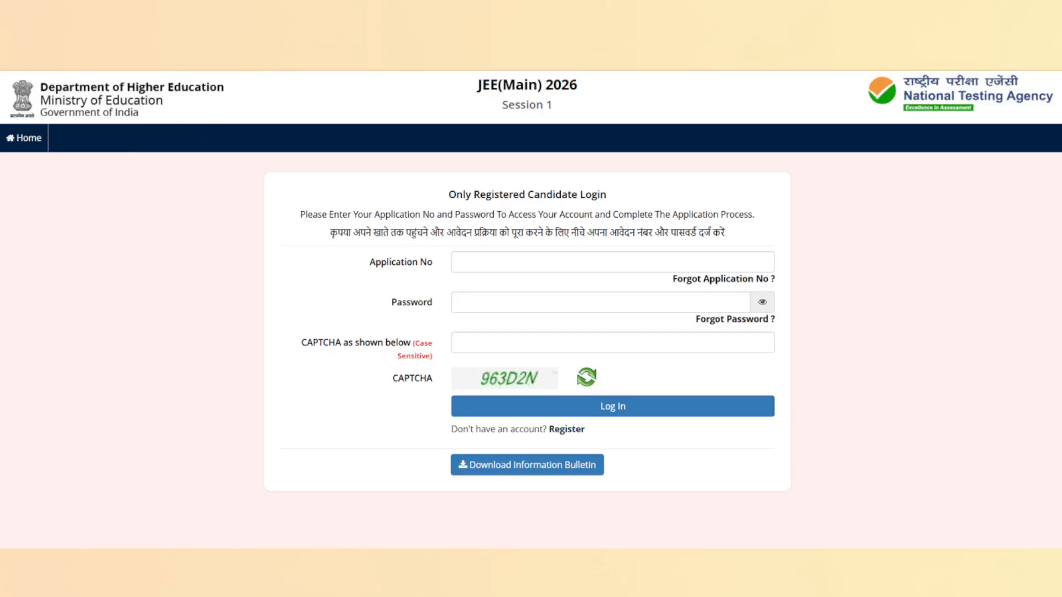
Step: Tick the Application No and Password fields, handwrite the CAPTCHA, and mark the log-in step
{"action": "left_click_drag", "start_coordinate": [349, 271], "coordinate": [398, 256]}
{"action": "mouse_move", "coordinate": [380, 304]}
{"action": "left_mouse_down"}
{"action": "mouse_move", "coordinate": [419, 299]}
{"action": "mouse_move", "coordinate": [389, 285]}
{"action": "mouse_move", "coordinate": [408, 285]}
{"action": "mouse_move", "coordinate": [445, 246]}
{"action": "mouse_move", "coordinate": [400, 245]}
{"action": "left_mouse_up"}
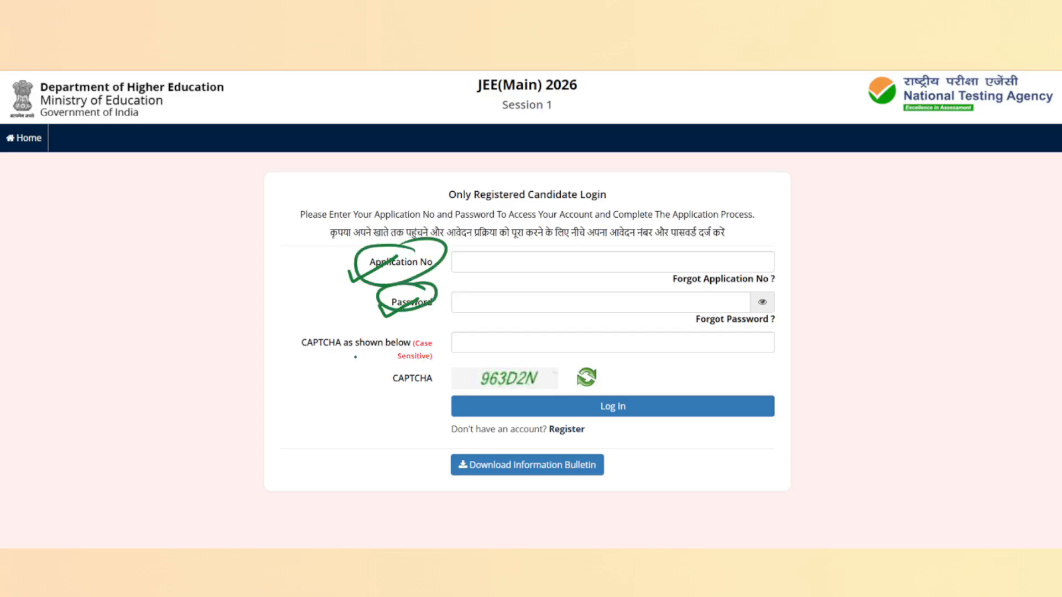
{"action": "mouse_move", "coordinate": [356, 357]}
{"action": "left_mouse_down"}
{"action": "mouse_move", "coordinate": [441, 388]}
{"action": "mouse_move", "coordinate": [435, 397]}
{"action": "left_mouse_up"}
{"action": "mouse_move", "coordinate": [494, 337]}
{"action": "left_mouse_down"}
{"action": "mouse_move", "coordinate": [490, 354]}
{"action": "mouse_move", "coordinate": [545, 353]}
{"action": "left_mouse_up"}
{"action": "mouse_move", "coordinate": [548, 338]}
{"action": "left_mouse_down"}
{"action": "mouse_move", "coordinate": [565, 351]}
{"action": "mouse_move", "coordinate": [580, 335]}
{"action": "left_mouse_up"}
{"action": "left_click", "coordinate": [590, 346]}
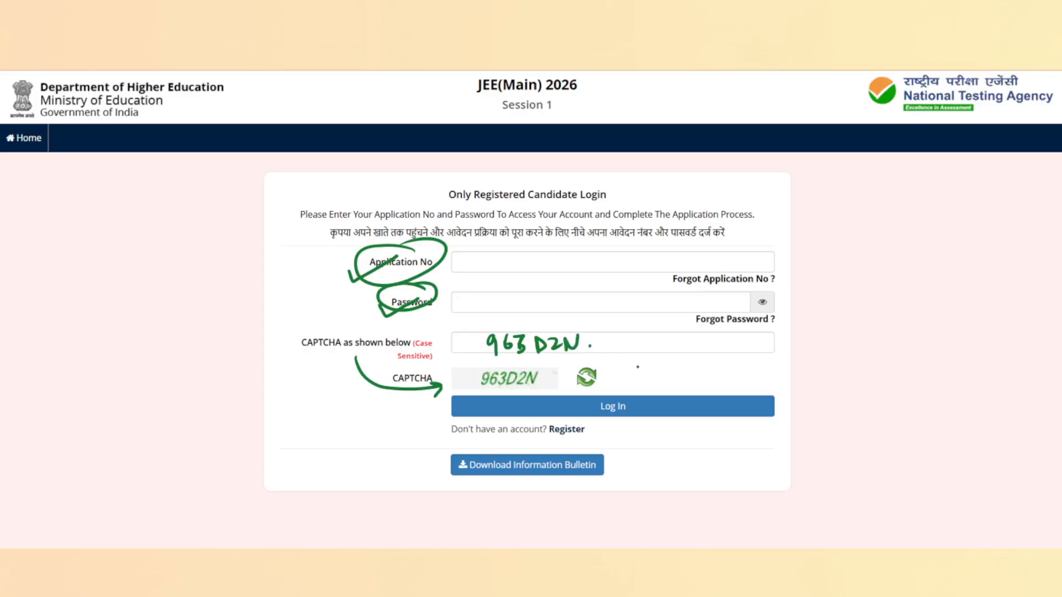
{"action": "mouse_move", "coordinate": [635, 387]}
{"action": "left_mouse_down"}
{"action": "mouse_move", "coordinate": [658, 384]}
{"action": "mouse_move", "coordinate": [653, 370]}
{"action": "left_mouse_up"}
{"action": "left_click_drag", "start_coordinate": [672, 413], "coordinate": [629, 420]}
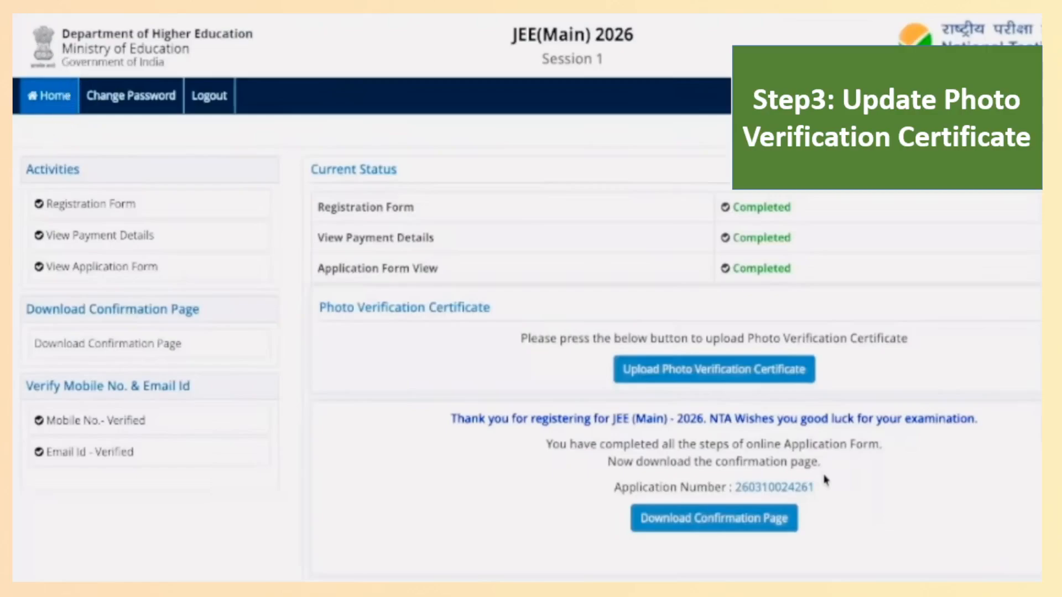
Step: Tick the three Completed statuses, box Photo Verification Certificate, and write PAN and passport beneath
{"action": "left_click_drag", "start_coordinate": [293, 211], "coordinate": [355, 193]}
{"action": "mouse_move", "coordinate": [304, 241]}
{"action": "left_mouse_down"}
{"action": "mouse_move", "coordinate": [313, 252]}
{"action": "mouse_move", "coordinate": [363, 224]}
{"action": "left_mouse_up"}
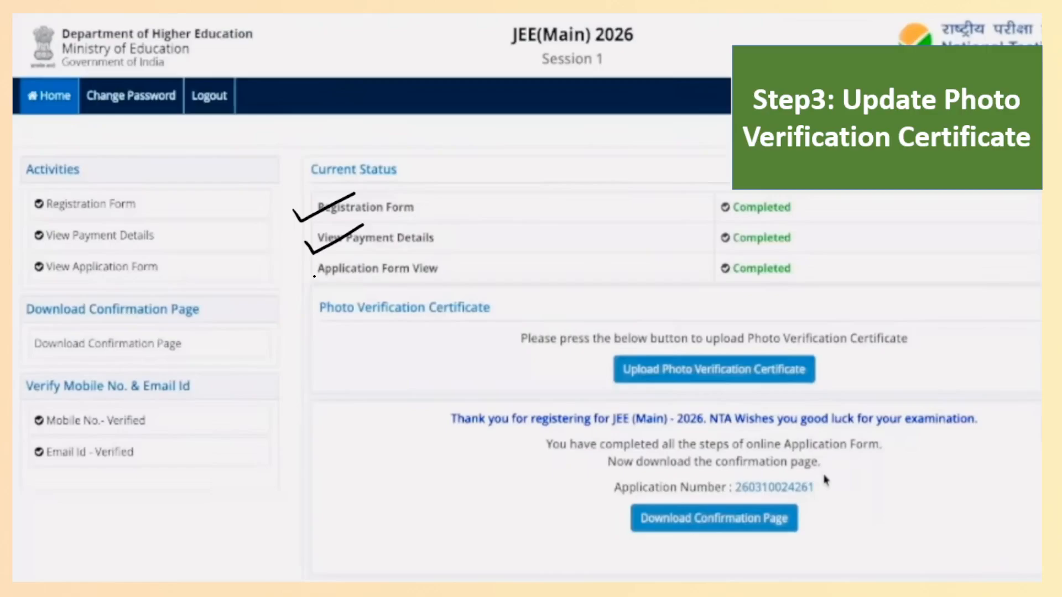
{"action": "left_click_drag", "start_coordinate": [307, 275], "coordinate": [354, 262]}
{"action": "mouse_move", "coordinate": [339, 325]}
{"action": "left_mouse_down"}
{"action": "mouse_move", "coordinate": [490, 321]}
{"action": "mouse_move", "coordinate": [493, 286]}
{"action": "mouse_move", "coordinate": [308, 294]}
{"action": "mouse_move", "coordinate": [350, 328]}
{"action": "mouse_move", "coordinate": [350, 369]}
{"action": "mouse_move", "coordinate": [351, 360]}
{"action": "left_mouse_up"}
{"action": "mouse_move", "coordinate": [358, 368]}
{"action": "left_mouse_down"}
{"action": "mouse_move", "coordinate": [366, 350]}
{"action": "mouse_move", "coordinate": [372, 368]}
{"action": "left_mouse_up"}
{"action": "left_click_drag", "start_coordinate": [379, 367], "coordinate": [395, 345]}
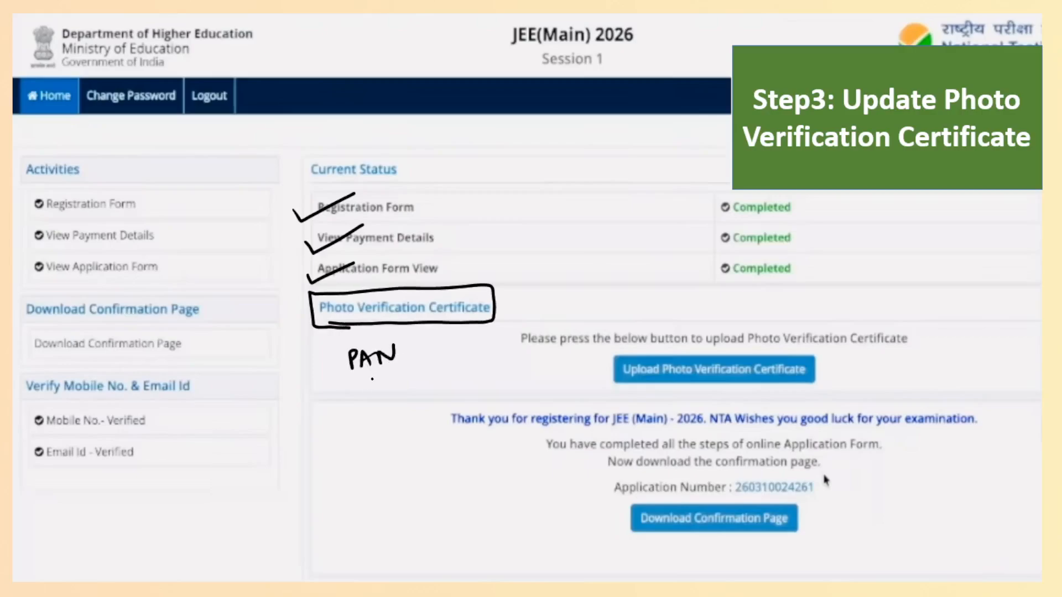
{"action": "mouse_move", "coordinate": [353, 386]}
{"action": "left_mouse_down"}
{"action": "mouse_move", "coordinate": [354, 405]}
{"action": "mouse_move", "coordinate": [389, 396]}
{"action": "left_mouse_up"}
Step: Write an underlined Aadhaar/DigiLocker note beside the certificate heading
{"action": "mouse_move", "coordinate": [573, 303]}
{"action": "left_mouse_down"}
{"action": "mouse_move", "coordinate": [636, 302]}
{"action": "mouse_move", "coordinate": [657, 283]}
{"action": "mouse_move", "coordinate": [658, 302]}
{"action": "left_mouse_up"}
{"action": "mouse_move", "coordinate": [664, 293]}
{"action": "left_mouse_down"}
{"action": "mouse_move", "coordinate": [682, 288]}
{"action": "mouse_move", "coordinate": [680, 311]}
{"action": "mouse_move", "coordinate": [689, 306]}
{"action": "left_mouse_up"}
{"action": "mouse_move", "coordinate": [700, 283]}
{"action": "left_mouse_down"}
{"action": "mouse_move", "coordinate": [701, 296]}
{"action": "mouse_move", "coordinate": [658, 302]}
{"action": "left_mouse_up"}
{"action": "mouse_move", "coordinate": [702, 284]}
{"action": "left_mouse_down"}
{"action": "mouse_move", "coordinate": [719, 298]}
{"action": "mouse_move", "coordinate": [741, 292]}
{"action": "left_mouse_up"}
{"action": "left_click_drag", "start_coordinate": [656, 310], "coordinate": [722, 303]}
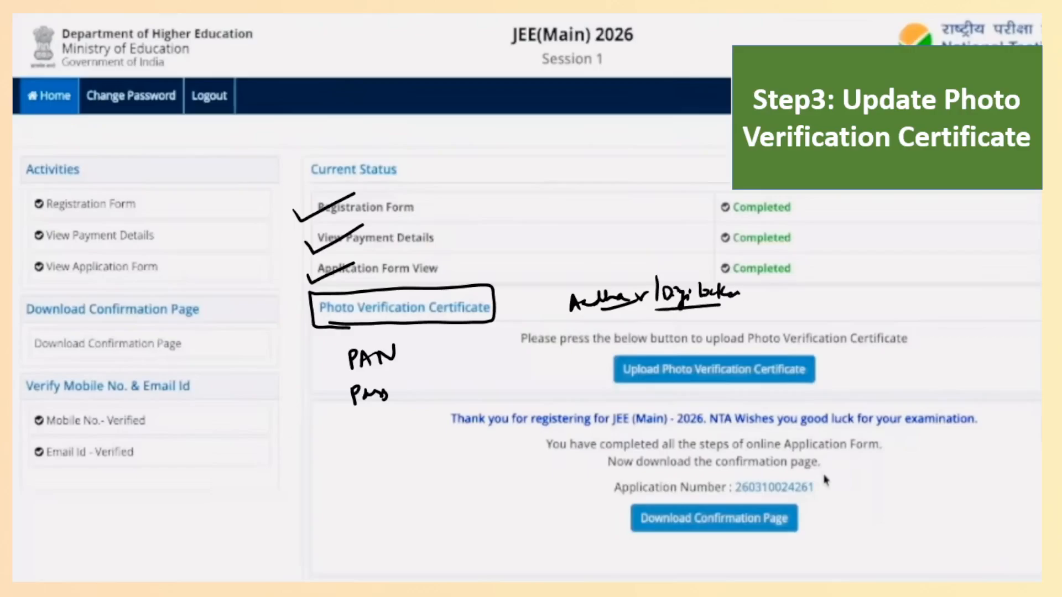
Step: Underline the upload instruction, then arrow, box and tick the certificate upload
{"action": "mouse_move", "coordinate": [498, 346]}
{"action": "left_mouse_down"}
{"action": "mouse_move", "coordinate": [511, 357]}
{"action": "mouse_move", "coordinate": [518, 332]}
{"action": "mouse_move", "coordinate": [548, 326]}
{"action": "mouse_move", "coordinate": [906, 317]}
{"action": "mouse_move", "coordinate": [918, 354]}
{"action": "left_mouse_up"}
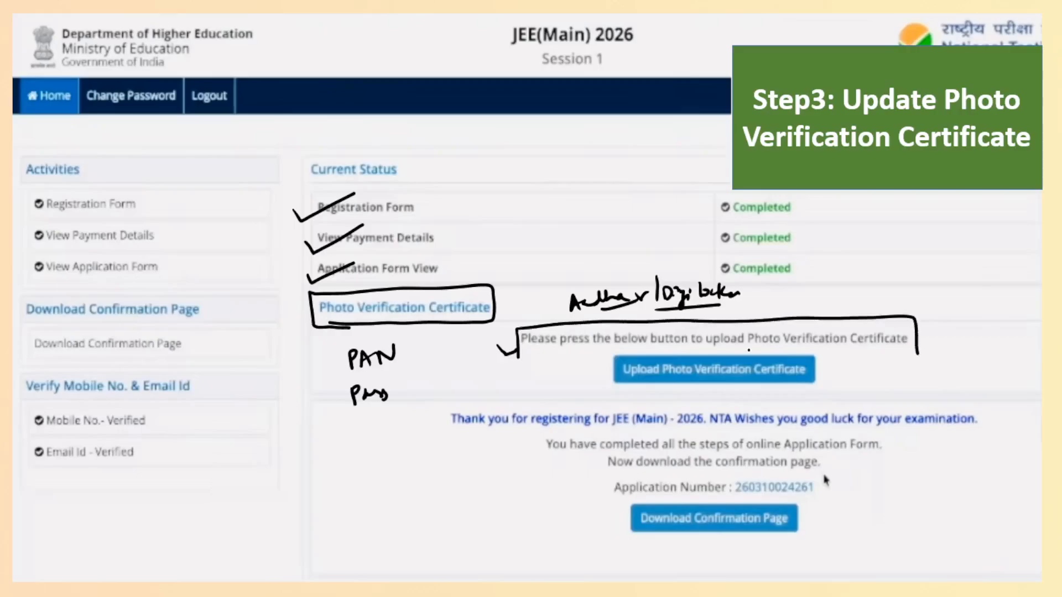
{"action": "left_click_drag", "start_coordinate": [528, 355], "coordinate": [908, 350]}
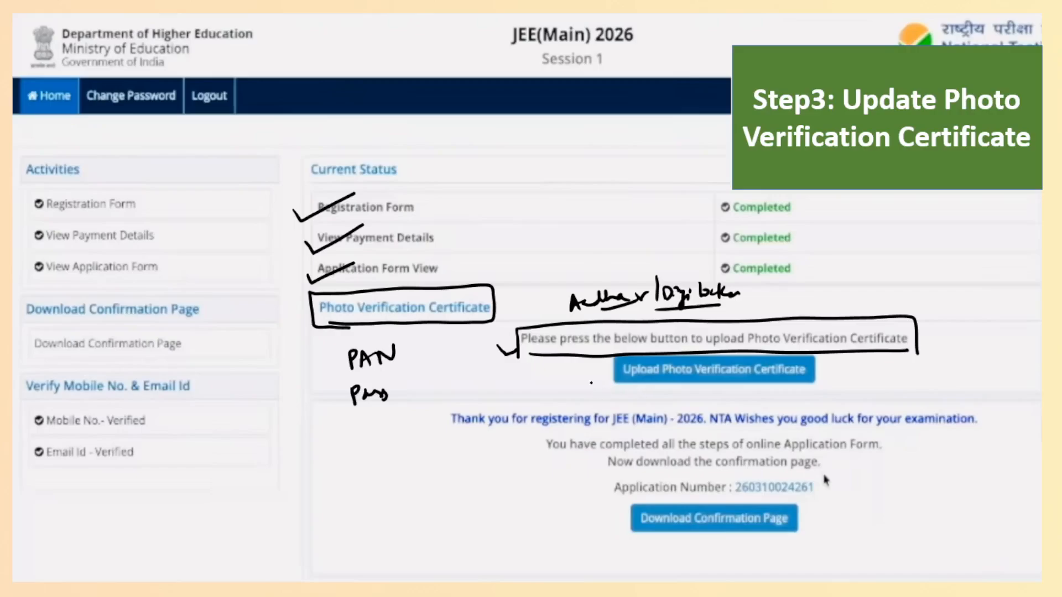
{"action": "left_click_drag", "start_coordinate": [560, 372], "coordinate": [702, 385]}
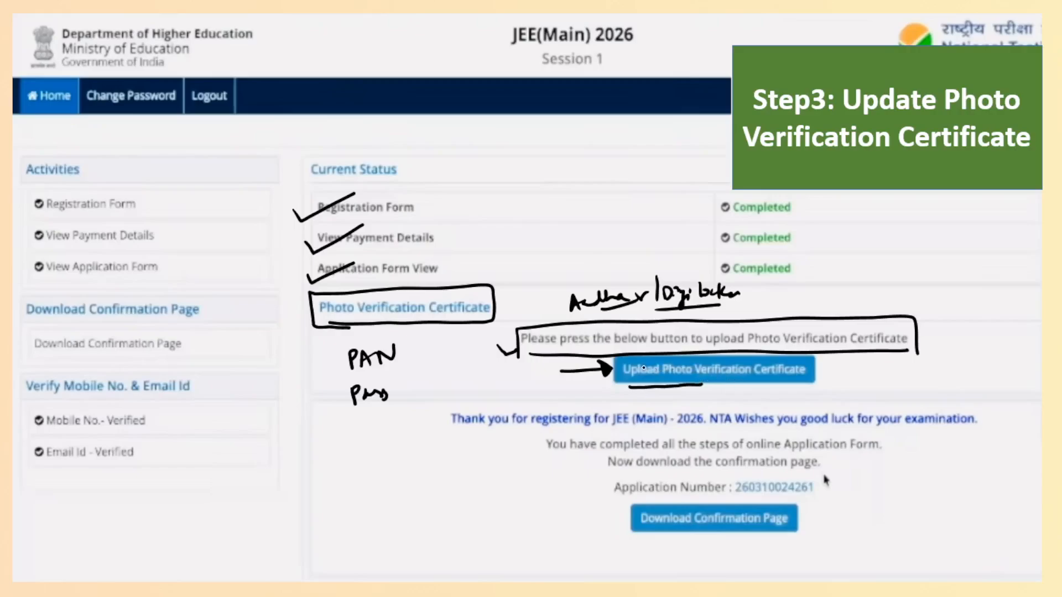
{"action": "mouse_move", "coordinate": [627, 360]}
{"action": "left_mouse_down"}
{"action": "mouse_move", "coordinate": [769, 351]}
{"action": "mouse_move", "coordinate": [811, 368]}
{"action": "mouse_move", "coordinate": [622, 386]}
{"action": "left_mouse_up"}
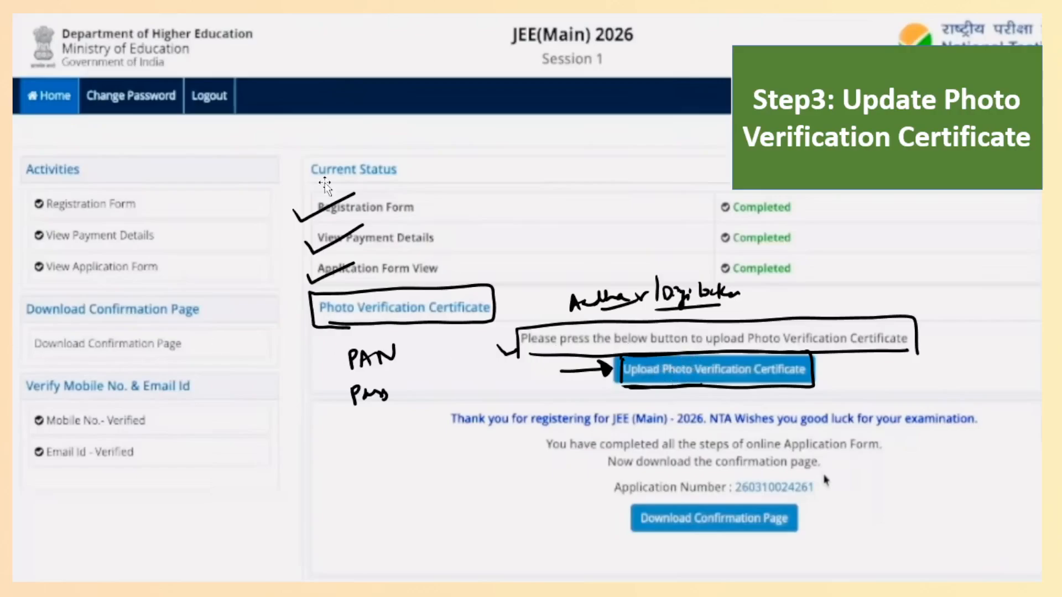
{"action": "left_click_drag", "start_coordinate": [608, 376], "coordinate": [654, 381]}
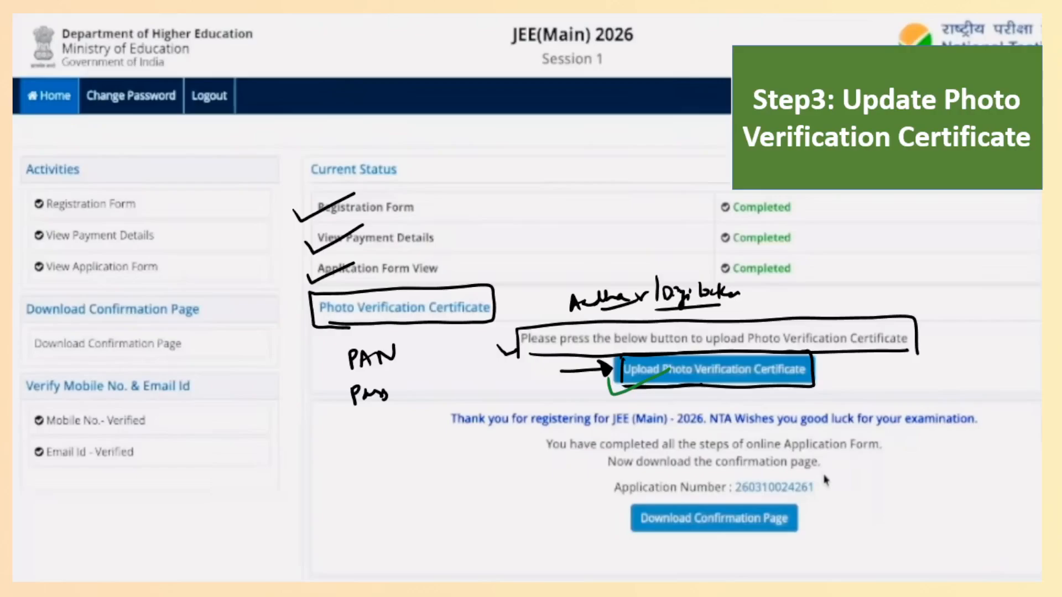
{"action": "left_click_drag", "start_coordinate": [491, 383], "coordinate": [507, 380]}
Step: Add a remark with circled cross, circle the PAN/passport note, mark Aadhaar/DigiLocker, and tick the upload step
{"action": "mouse_move", "coordinate": [251, 473]}
{"action": "left_mouse_down"}
{"action": "mouse_move", "coordinate": [260, 459]}
{"action": "mouse_move", "coordinate": [368, 437]}
{"action": "mouse_move", "coordinate": [261, 508]}
{"action": "left_mouse_up"}
{"action": "mouse_move", "coordinate": [256, 508]}
{"action": "left_mouse_down"}
{"action": "mouse_move", "coordinate": [249, 531]}
{"action": "mouse_move", "coordinate": [264, 495]}
{"action": "mouse_move", "coordinate": [327, 499]}
{"action": "mouse_move", "coordinate": [337, 475]}
{"action": "mouse_move", "coordinate": [349, 520]}
{"action": "mouse_move", "coordinate": [316, 535]}
{"action": "mouse_move", "coordinate": [387, 513]}
{"action": "left_mouse_up"}
{"action": "mouse_move", "coordinate": [619, 387]}
{"action": "left_mouse_down"}
{"action": "mouse_move", "coordinate": [730, 350]}
{"action": "mouse_move", "coordinate": [803, 382]}
{"action": "mouse_move", "coordinate": [678, 388]}
{"action": "left_mouse_up"}
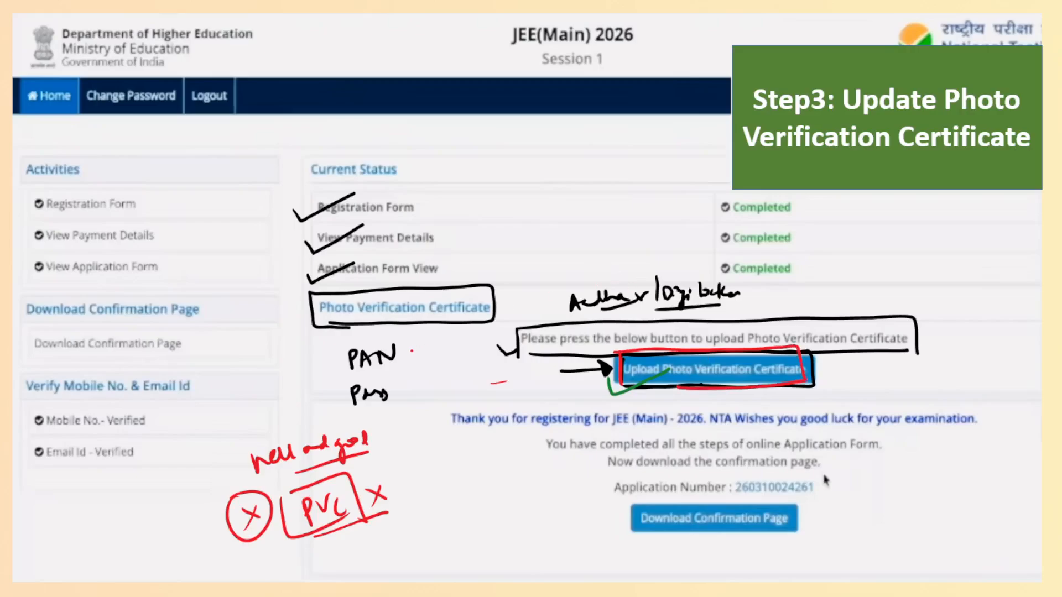
{"action": "mouse_move", "coordinate": [412, 350]}
{"action": "left_mouse_down"}
{"action": "mouse_move", "coordinate": [337, 346]}
{"action": "mouse_move", "coordinate": [426, 365]}
{"action": "mouse_move", "coordinate": [390, 334]}
{"action": "left_mouse_up"}
{"action": "left_click_drag", "start_coordinate": [406, 409], "coordinate": [430, 394]}
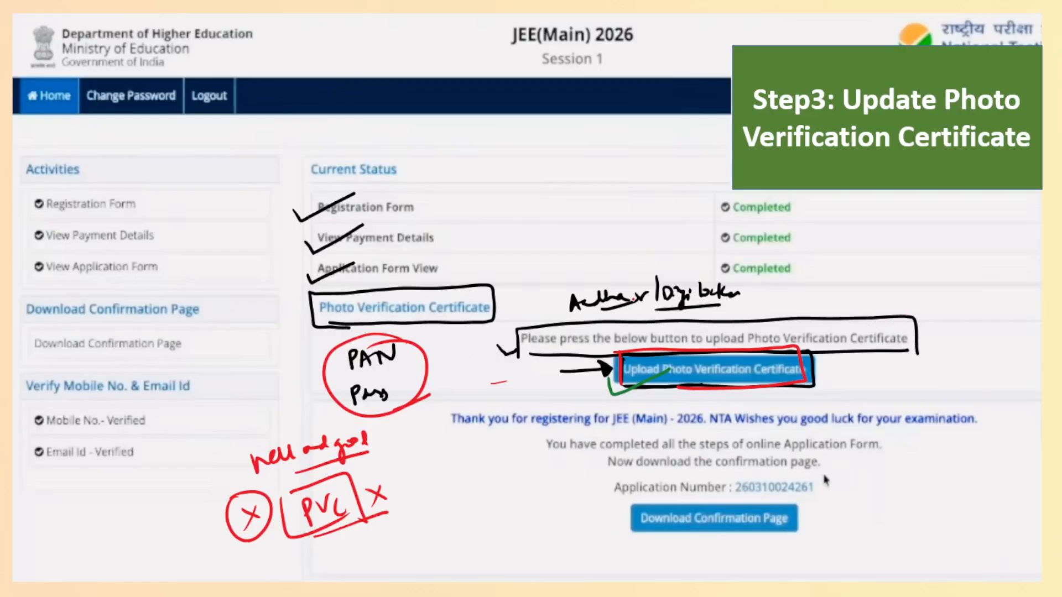
{"action": "mouse_move", "coordinate": [652, 269]}
{"action": "left_mouse_down"}
{"action": "mouse_move", "coordinate": [653, 319]}
{"action": "mouse_move", "coordinate": [701, 312]}
{"action": "left_mouse_up"}
{"action": "mouse_move", "coordinate": [783, 298]}
{"action": "left_mouse_down"}
{"action": "mouse_move", "coordinate": [782, 344]}
{"action": "mouse_move", "coordinate": [787, 333]}
{"action": "left_mouse_up"}
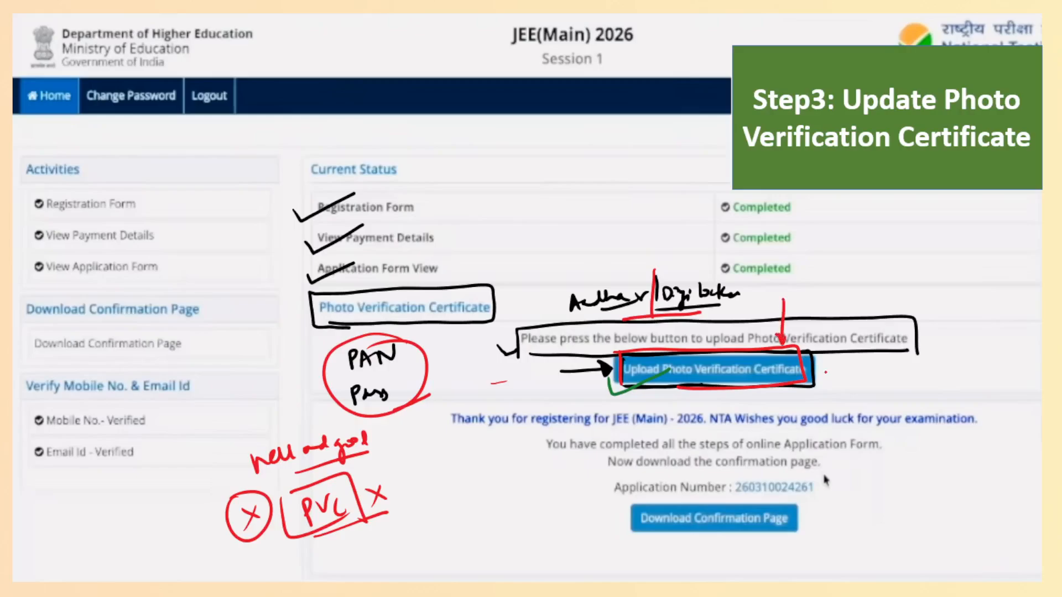
{"action": "left_click_drag", "start_coordinate": [840, 367], "coordinate": [882, 362]}
Step: Underline the thank-you message, bracket the application number, add a crossed right-edge note and dashes
{"action": "left_click_drag", "start_coordinate": [501, 443], "coordinate": [732, 428]}
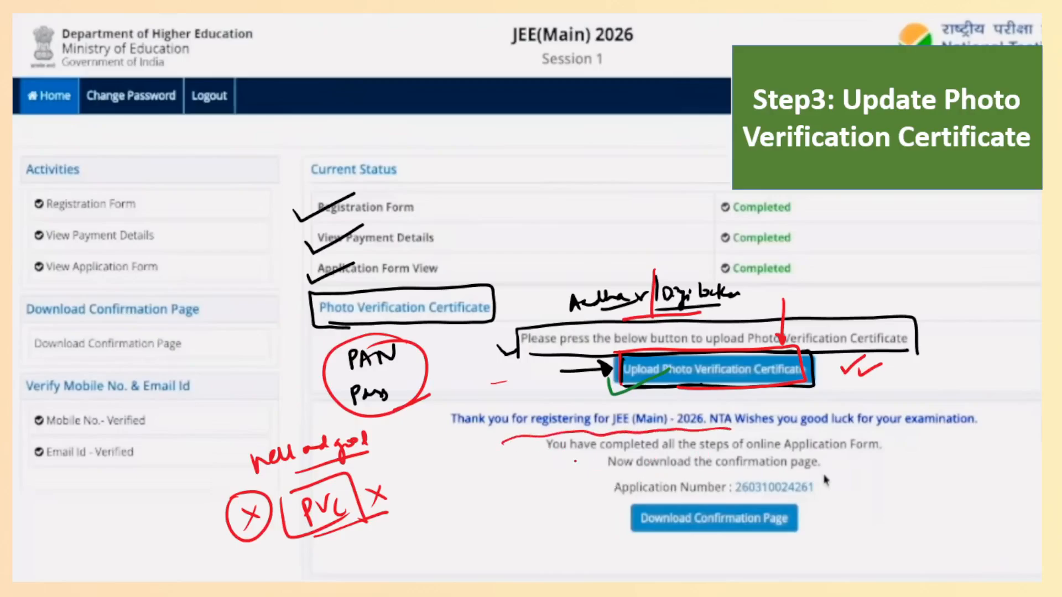
{"action": "mouse_move", "coordinate": [557, 451]}
{"action": "left_mouse_down"}
{"action": "mouse_move", "coordinate": [578, 541]}
{"action": "mouse_move", "coordinate": [623, 520]}
{"action": "left_mouse_up"}
{"action": "left_click_drag", "start_coordinate": [611, 513], "coordinate": [613, 532]}
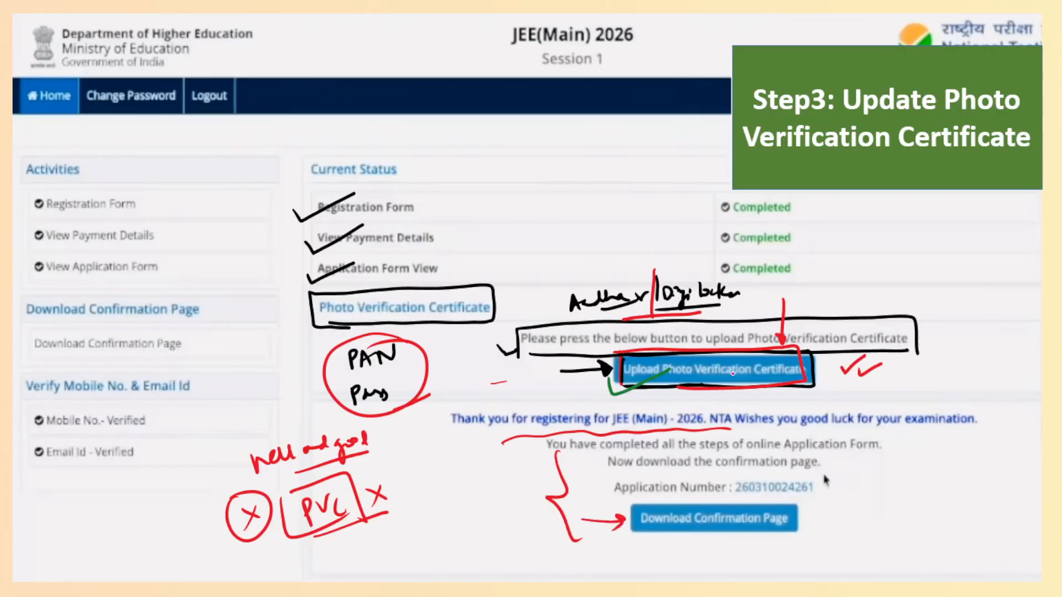
{"action": "left_click_drag", "start_coordinate": [982, 286], "coordinate": [986, 377]}
{"action": "left_click_drag", "start_coordinate": [1002, 335], "coordinate": [1021, 352]}
{"action": "mouse_move", "coordinate": [1017, 333]}
{"action": "left_mouse_down"}
{"action": "mouse_move", "coordinate": [1005, 354]}
{"action": "mouse_move", "coordinate": [997, 326]}
{"action": "left_mouse_up"}
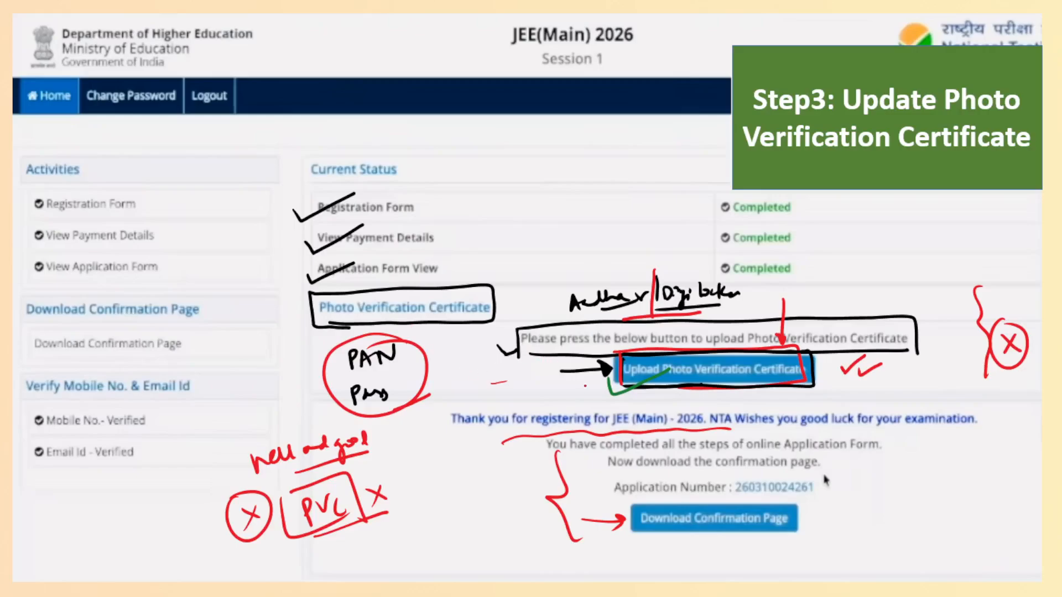
{"action": "left_click_drag", "start_coordinate": [588, 392], "coordinate": [601, 388]}
{"action": "left_click_drag", "start_coordinate": [587, 397], "coordinate": [602, 391]}
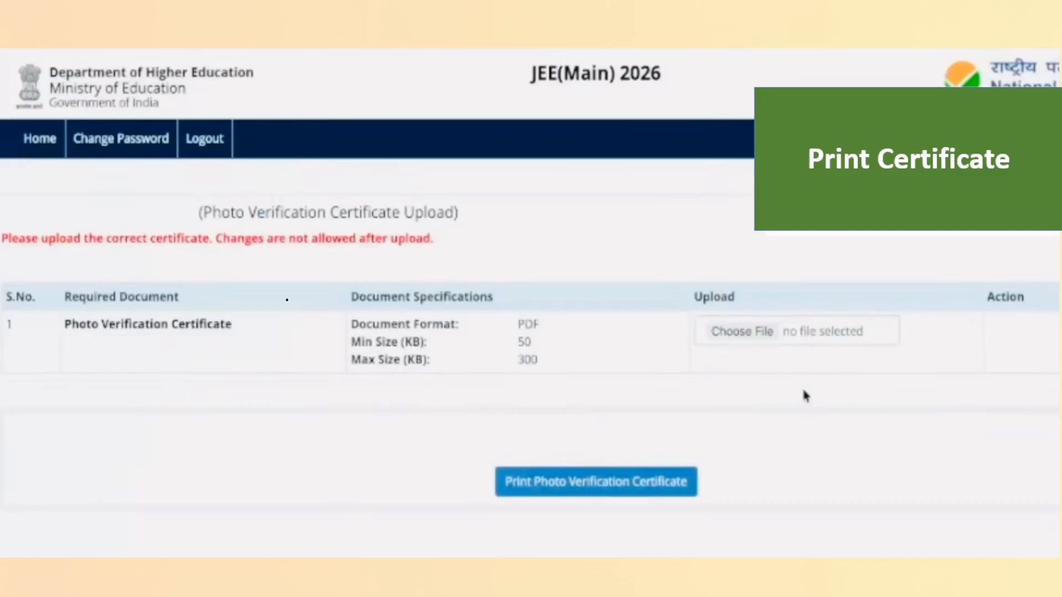
Step: Underline the certificate name, box the file upload area, and link it to a boxed 'desktop' note
{"action": "left_click_drag", "start_coordinate": [98, 339], "coordinate": [243, 333]}
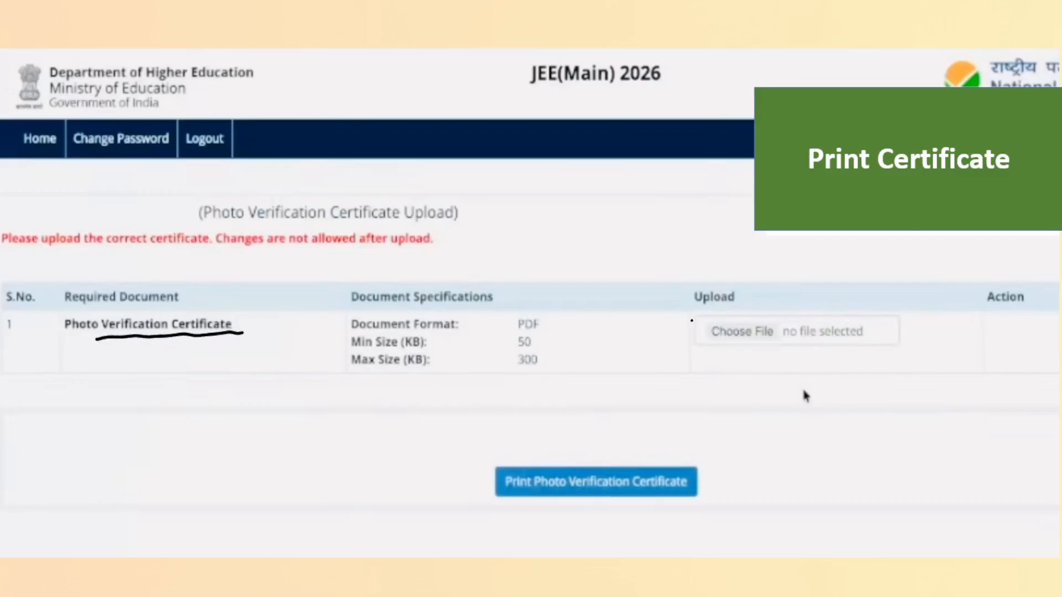
{"action": "mouse_move", "coordinate": [693, 352]}
{"action": "left_mouse_down"}
{"action": "mouse_move", "coordinate": [694, 316]}
{"action": "mouse_move", "coordinate": [872, 314]}
{"action": "mouse_move", "coordinate": [877, 344]}
{"action": "mouse_move", "coordinate": [823, 350]}
{"action": "mouse_move", "coordinate": [847, 349]}
{"action": "left_mouse_up"}
{"action": "left_click_drag", "start_coordinate": [760, 384], "coordinate": [756, 346]}
{"action": "left_click_drag", "start_coordinate": [752, 354], "coordinate": [764, 355]}
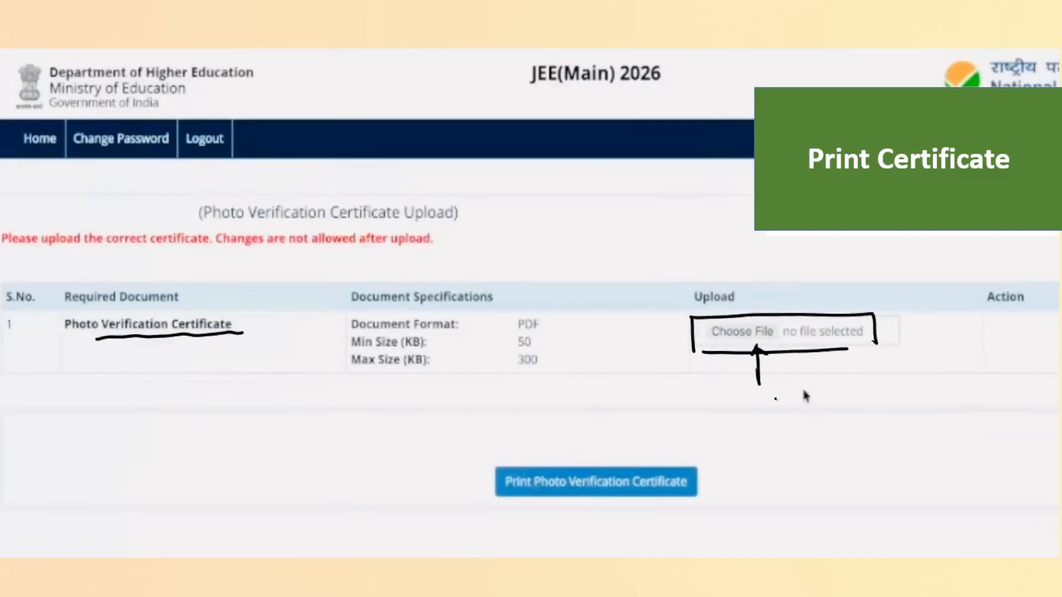
{"action": "mouse_move", "coordinate": [797, 404]}
{"action": "left_mouse_down"}
{"action": "mouse_move", "coordinate": [831, 406]}
{"action": "mouse_move", "coordinate": [837, 425]}
{"action": "left_mouse_up"}
{"action": "mouse_move", "coordinate": [764, 381]}
{"action": "left_mouse_down"}
{"action": "mouse_move", "coordinate": [849, 379]}
{"action": "mouse_move", "coordinate": [854, 424]}
{"action": "left_mouse_up"}
{"action": "mouse_move", "coordinate": [759, 382]}
{"action": "left_mouse_down"}
{"action": "mouse_move", "coordinate": [760, 409]}
{"action": "mouse_move", "coordinate": [836, 424]}
{"action": "mouse_move", "coordinate": [870, 357]}
{"action": "mouse_move", "coordinate": [885, 370]}
{"action": "left_mouse_up"}
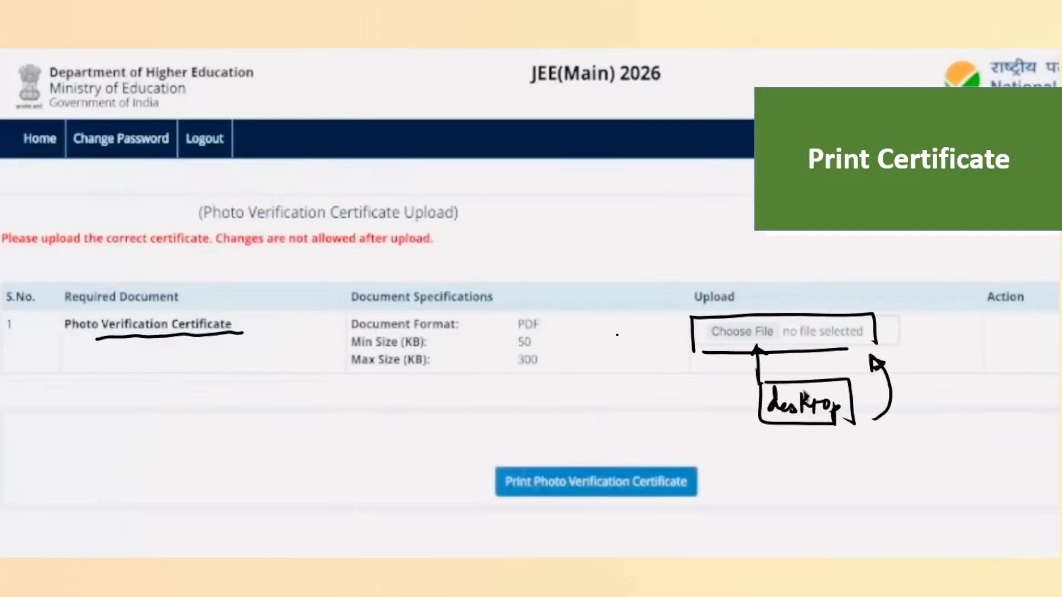
Step: Circle PDF and the size limits, note [50, 300] KB, and arrow the certificate name to printing
{"action": "mouse_move", "coordinate": [540, 308]}
{"action": "left_mouse_down"}
{"action": "mouse_move", "coordinate": [511, 334]}
{"action": "mouse_move", "coordinate": [579, 325]}
{"action": "mouse_move", "coordinate": [560, 357]}
{"action": "mouse_move", "coordinate": [530, 331]}
{"action": "left_mouse_up"}
{"action": "left_click_drag", "start_coordinate": [518, 396], "coordinate": [509, 418]}
{"action": "left_click_drag", "start_coordinate": [524, 399], "coordinate": [525, 401]}
{"action": "mouse_move", "coordinate": [538, 408]}
{"action": "left_mouse_down"}
{"action": "mouse_move", "coordinate": [539, 423]}
{"action": "mouse_move", "coordinate": [570, 400]}
{"action": "left_mouse_up"}
{"action": "left_click_drag", "start_coordinate": [585, 396], "coordinate": [596, 414]}
{"action": "left_click_drag", "start_coordinate": [482, 426], "coordinate": [502, 428]}
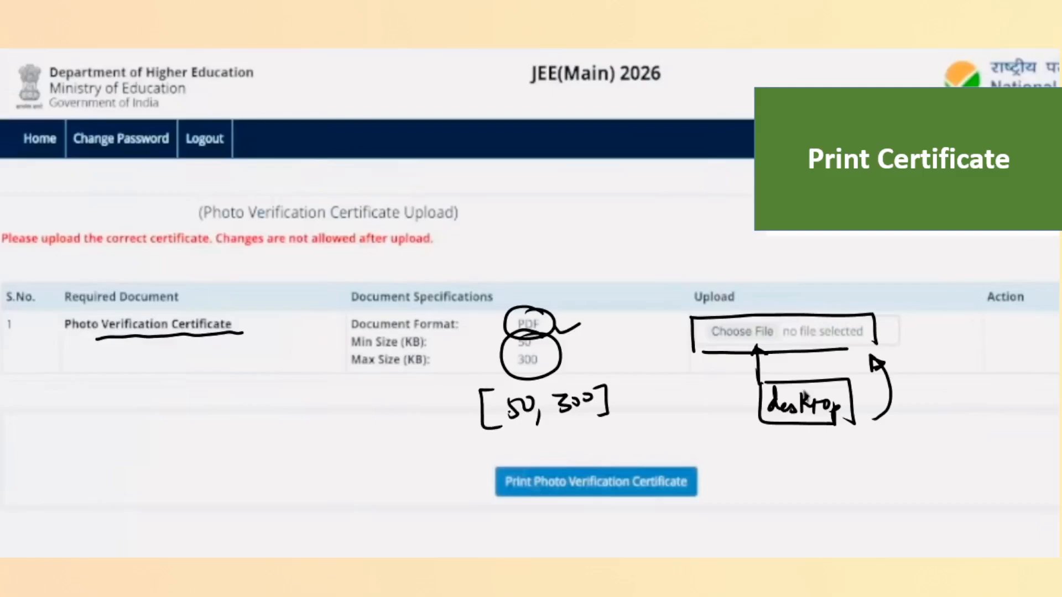
{"action": "mouse_move", "coordinate": [630, 398]}
{"action": "left_mouse_down"}
{"action": "mouse_move", "coordinate": [632, 416]}
{"action": "mouse_move", "coordinate": [656, 413]}
{"action": "mouse_move", "coordinate": [655, 388]}
{"action": "mouse_move", "coordinate": [717, 358]}
{"action": "left_mouse_up"}
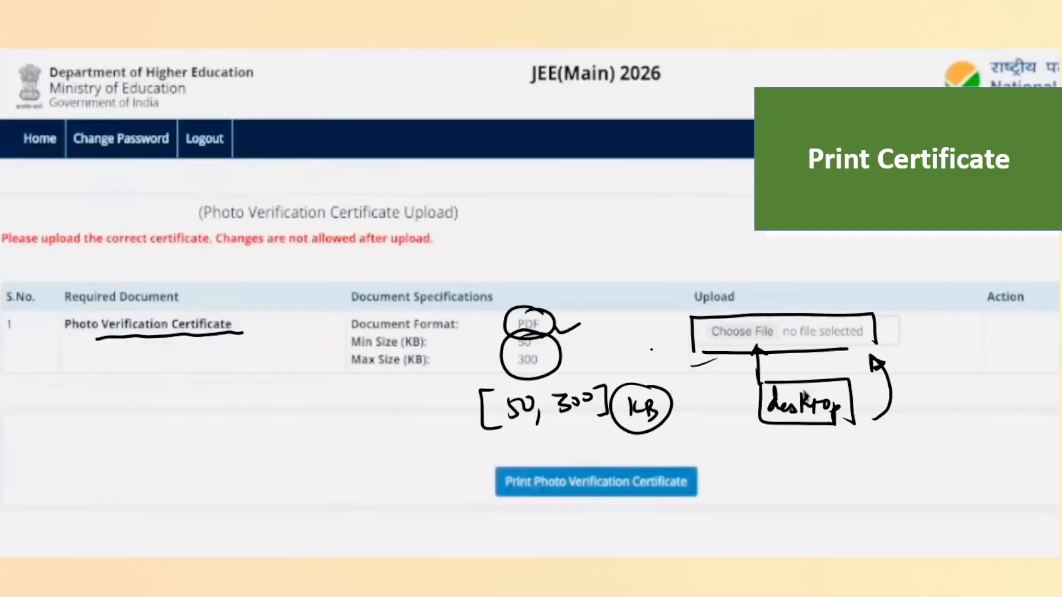
{"action": "mouse_move", "coordinate": [60, 342]}
{"action": "left_mouse_down"}
{"action": "mouse_move", "coordinate": [111, 305]}
{"action": "mouse_move", "coordinate": [246, 308]}
{"action": "mouse_move", "coordinate": [155, 340]}
{"action": "mouse_move", "coordinate": [55, 340]}
{"action": "left_mouse_up"}
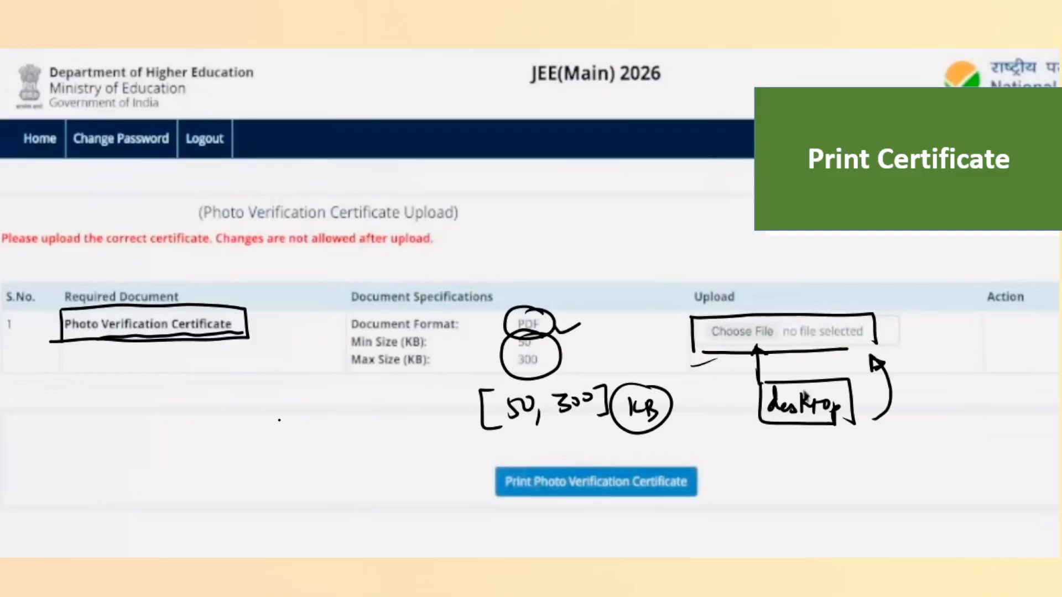
{"action": "mouse_move", "coordinate": [241, 402]}
{"action": "left_mouse_down"}
{"action": "mouse_move", "coordinate": [375, 470]}
{"action": "mouse_move", "coordinate": [503, 498]}
{"action": "mouse_move", "coordinate": [601, 468]}
{"action": "mouse_move", "coordinate": [696, 469]}
{"action": "mouse_move", "coordinate": [572, 504]}
{"action": "mouse_move", "coordinate": [499, 506]}
{"action": "left_mouse_up"}
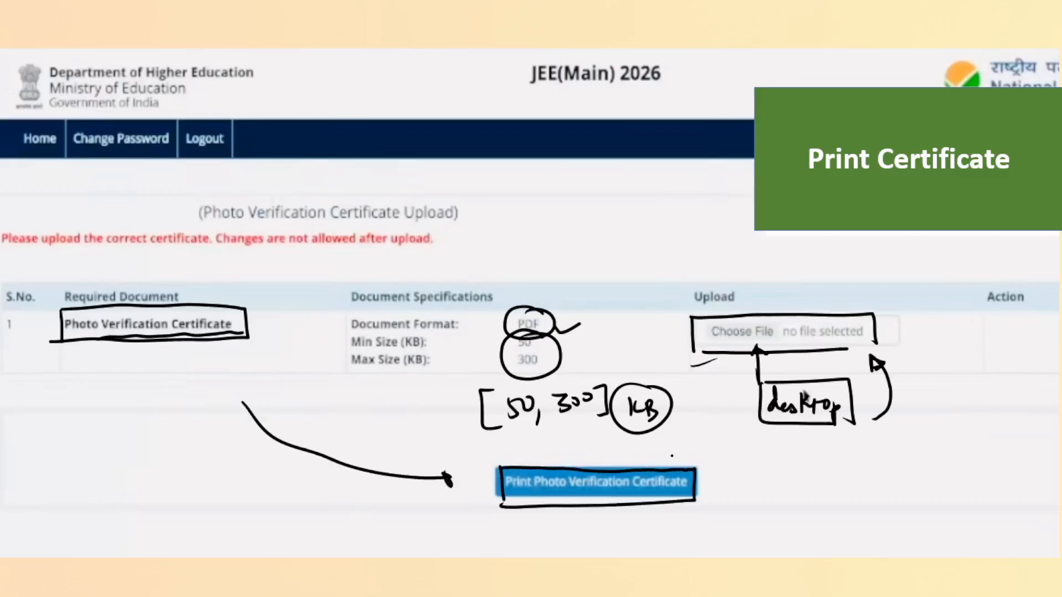
Step: Note 'pdf' and 'unfilled' beside Print Photo Verification Certificate, arrow the upload spot, and outline the print step
{"action": "left_click_drag", "start_coordinate": [659, 442], "coordinate": [654, 468]}
{"action": "left_click_drag", "start_coordinate": [782, 462], "coordinate": [785, 494]}
{"action": "left_click_drag", "start_coordinate": [797, 456], "coordinate": [814, 490]}
{"action": "mouse_move", "coordinate": [796, 438]}
{"action": "left_mouse_down"}
{"action": "mouse_move", "coordinate": [835, 464]}
{"action": "mouse_move", "coordinate": [879, 474]}
{"action": "mouse_move", "coordinate": [952, 469]}
{"action": "left_mouse_up"}
{"action": "mouse_move", "coordinate": [870, 487]}
{"action": "left_mouse_down"}
{"action": "mouse_move", "coordinate": [961, 483]}
{"action": "mouse_move", "coordinate": [940, 494]}
{"action": "mouse_move", "coordinate": [863, 459]}
{"action": "left_mouse_up"}
{"action": "left_click_drag", "start_coordinate": [887, 524], "coordinate": [921, 514]}
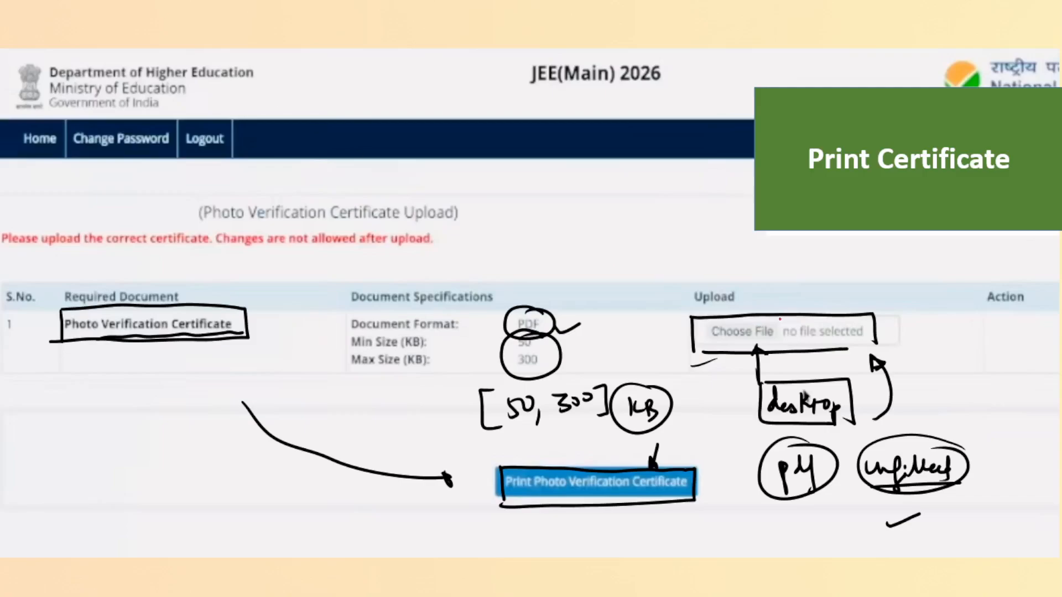
{"action": "left_click_drag", "start_coordinate": [782, 278], "coordinate": [770, 318]}
{"action": "left_click_drag", "start_coordinate": [769, 319], "coordinate": [779, 310]}
{"action": "mouse_move", "coordinate": [498, 465]}
{"action": "left_mouse_down"}
{"action": "mouse_move", "coordinate": [499, 477]}
{"action": "mouse_move", "coordinate": [573, 460]}
{"action": "mouse_move", "coordinate": [683, 457]}
{"action": "mouse_move", "coordinate": [527, 507]}
{"action": "mouse_move", "coordinate": [569, 444]}
{"action": "left_mouse_up"}
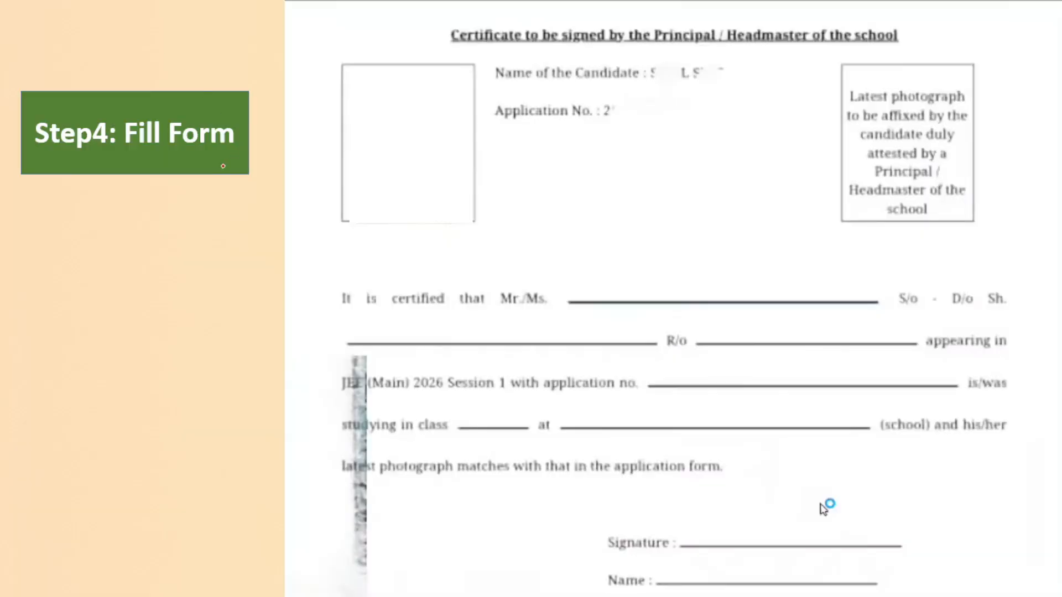
Step: Underline the signer line, circle Principal, underline Name of the Candidate and Application No., and handwrite the candidate's name
{"action": "left_click_drag", "start_coordinate": [210, 180], "coordinate": [230, 175]}
{"action": "mouse_move", "coordinate": [601, 55]}
{"action": "left_mouse_down"}
{"action": "mouse_move", "coordinate": [705, 54]}
{"action": "mouse_move", "coordinate": [686, 10]}
{"action": "mouse_move", "coordinate": [714, 53]}
{"action": "left_mouse_up"}
{"action": "left_click_drag", "start_coordinate": [779, 52], "coordinate": [860, 51]}
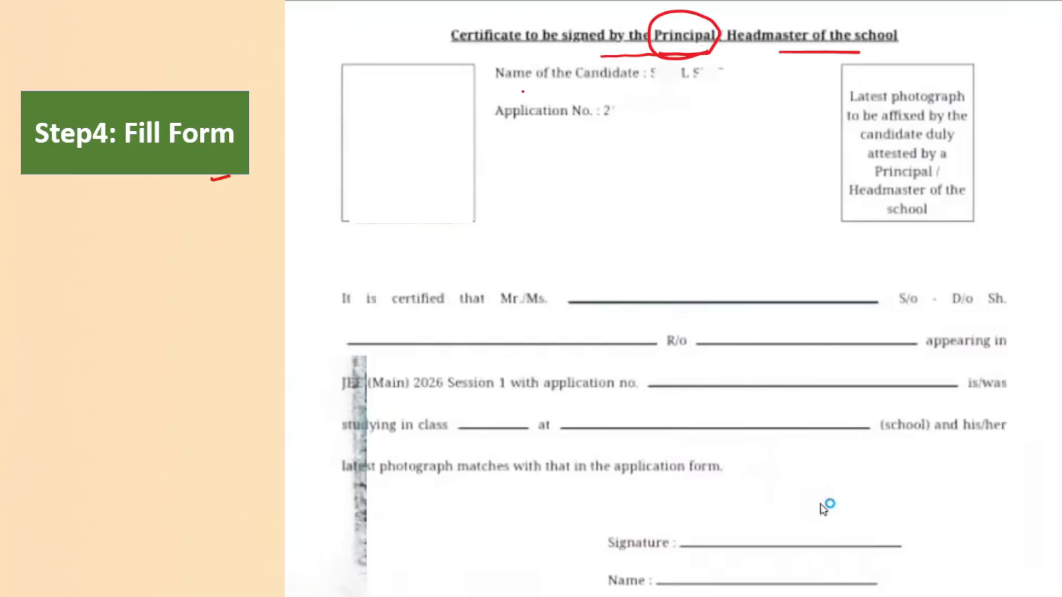
{"action": "left_click_drag", "start_coordinate": [522, 90], "coordinate": [616, 88]}
{"action": "mouse_move", "coordinate": [689, 71]}
{"action": "left_mouse_down"}
{"action": "mouse_move", "coordinate": [681, 78]}
{"action": "mouse_move", "coordinate": [705, 84]}
{"action": "mouse_move", "coordinate": [728, 72]}
{"action": "mouse_move", "coordinate": [819, 77]}
{"action": "left_mouse_up"}
{"action": "left_click_drag", "start_coordinate": [608, 122], "coordinate": [701, 119]}
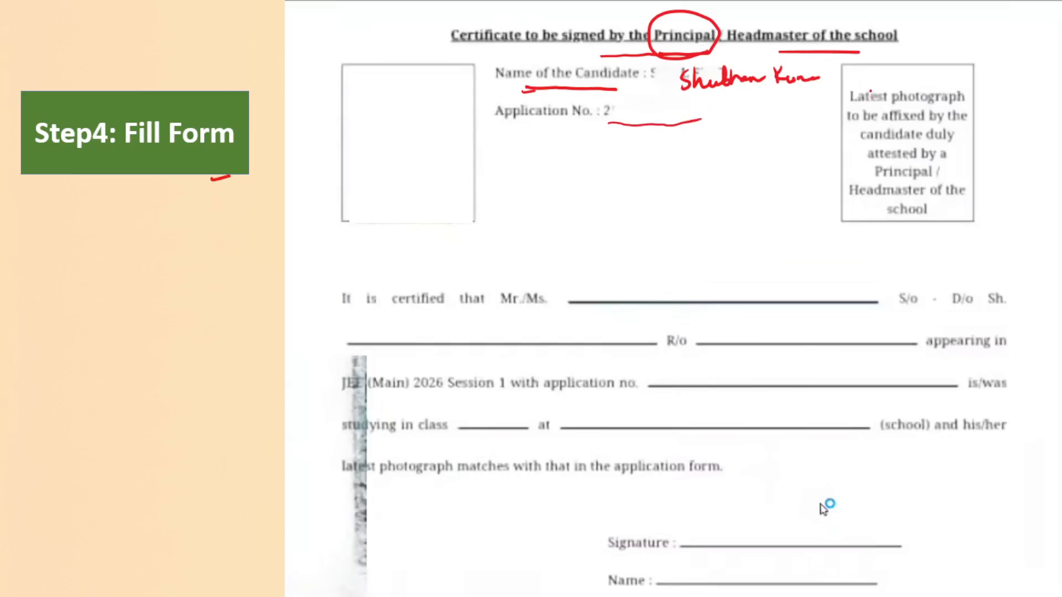